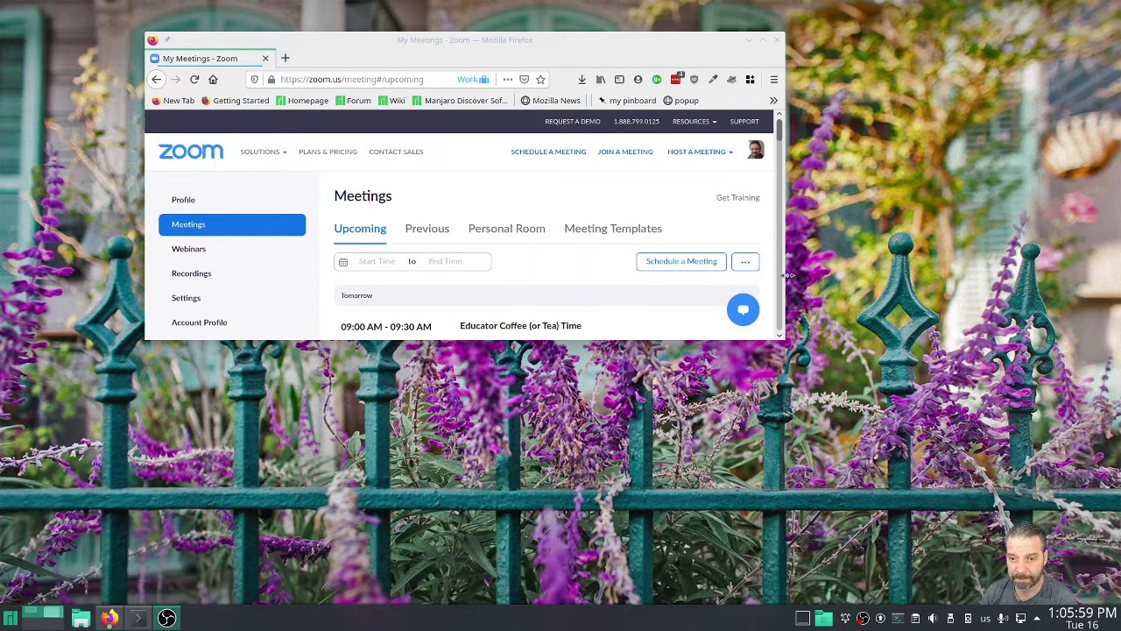
Open the form for scheduling a new meeting and enlarge the browser window, moving it up the desktop
left_click(707, 261)
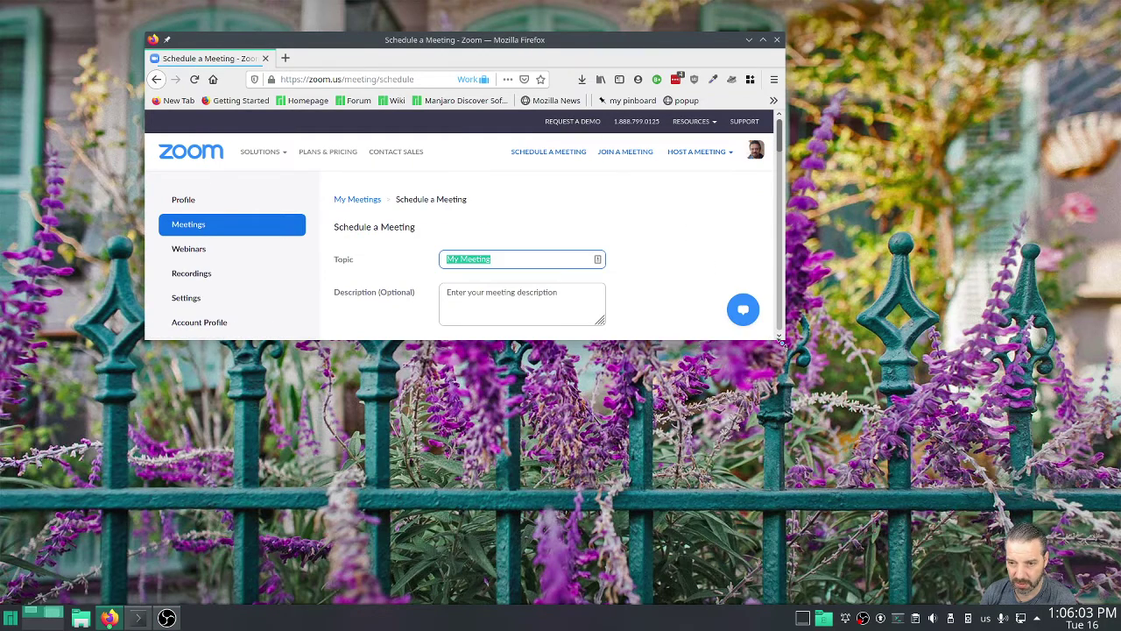
left_click_drag(785, 340, 944, 601)
left_click_drag(506, 46, 475, 26)
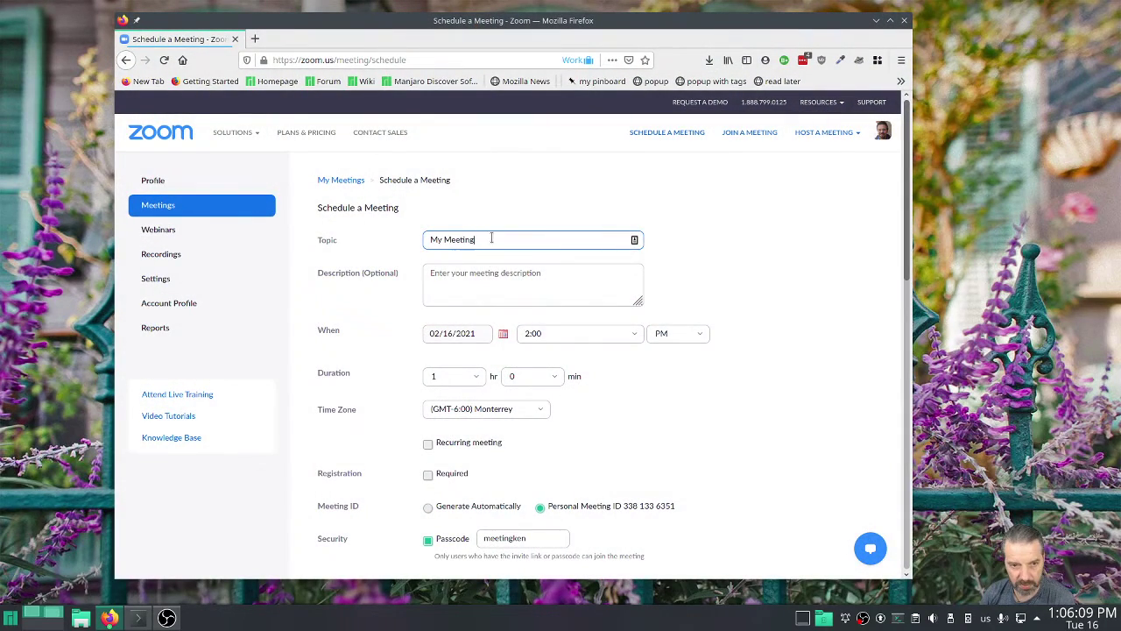
Examine the description field, the date calendar and the available start times without changing them
left_click(519, 275)
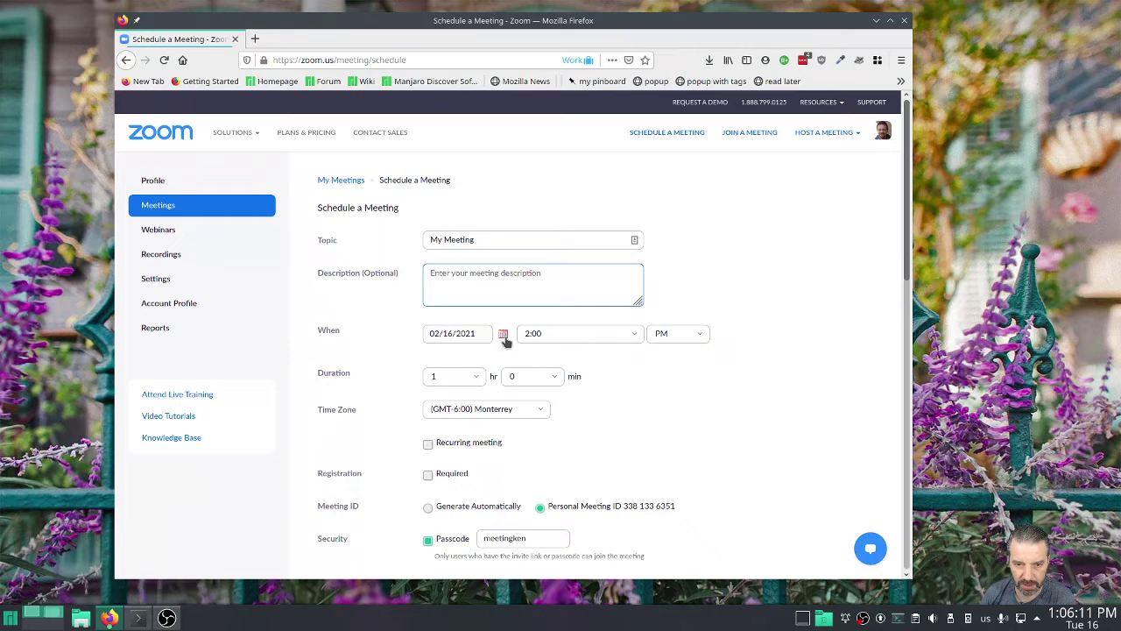
left_click(503, 334)
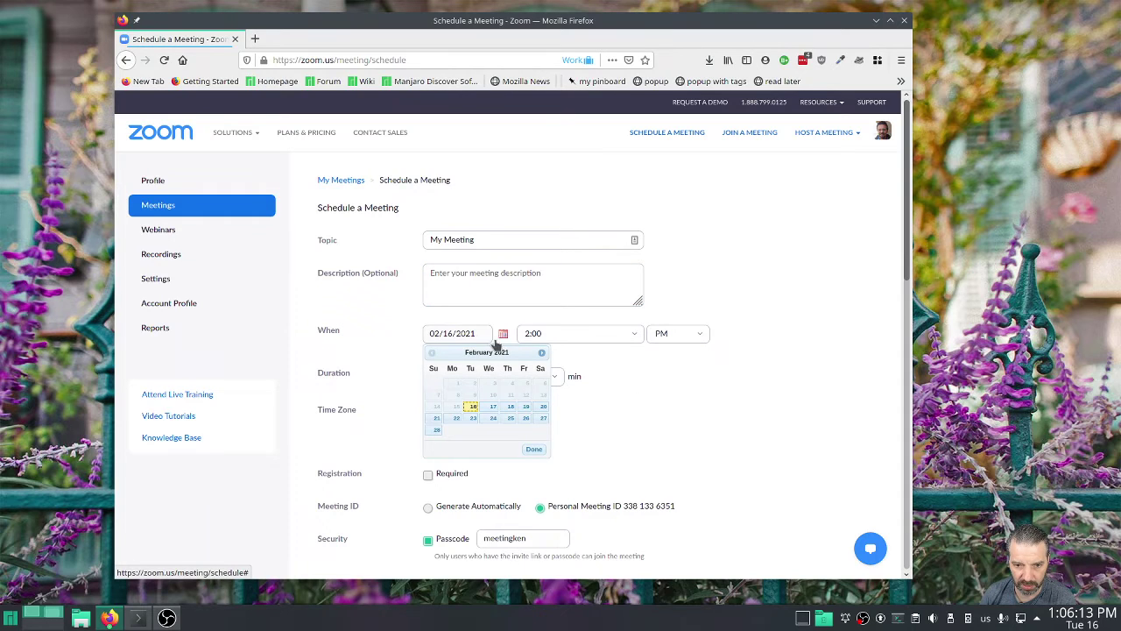
left_click(703, 387)
left_click(619, 333)
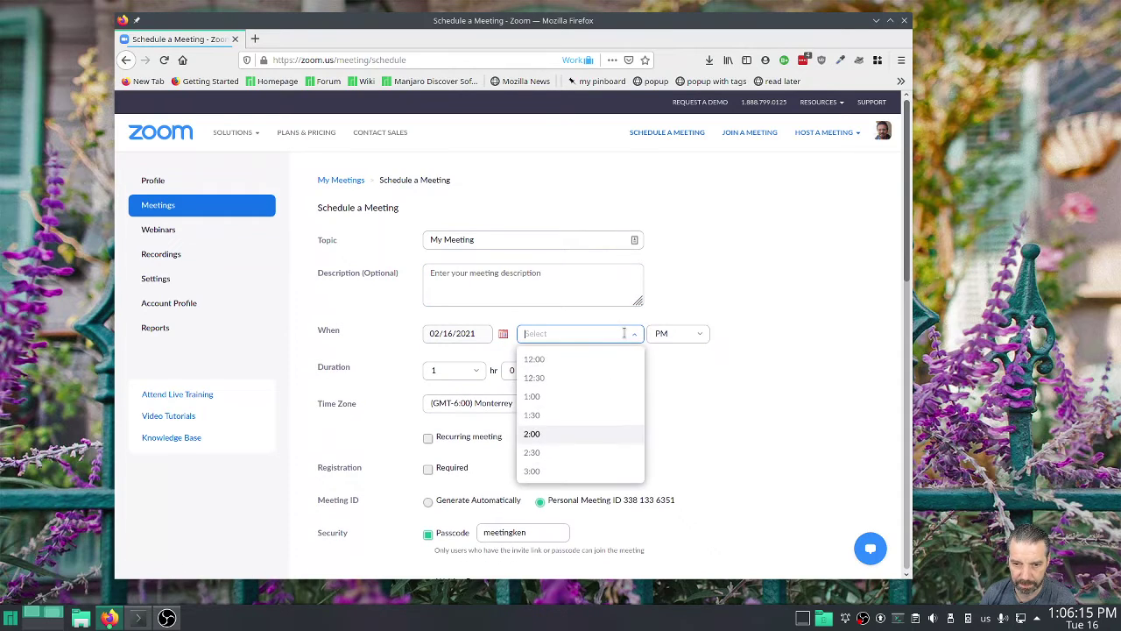
left_click(671, 376)
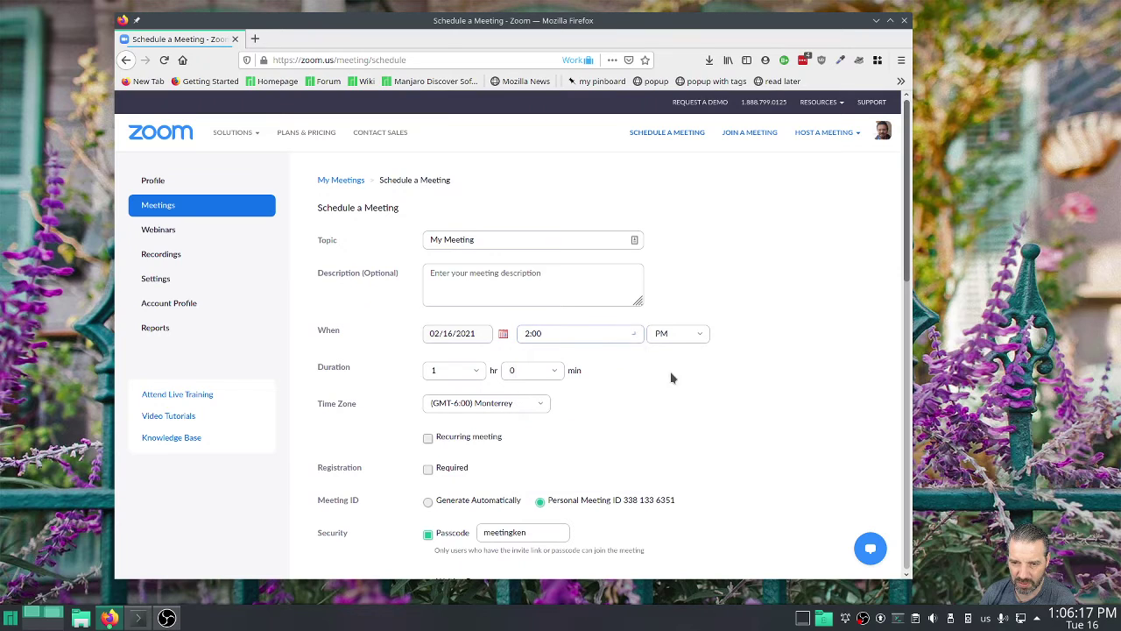
left_click(634, 332)
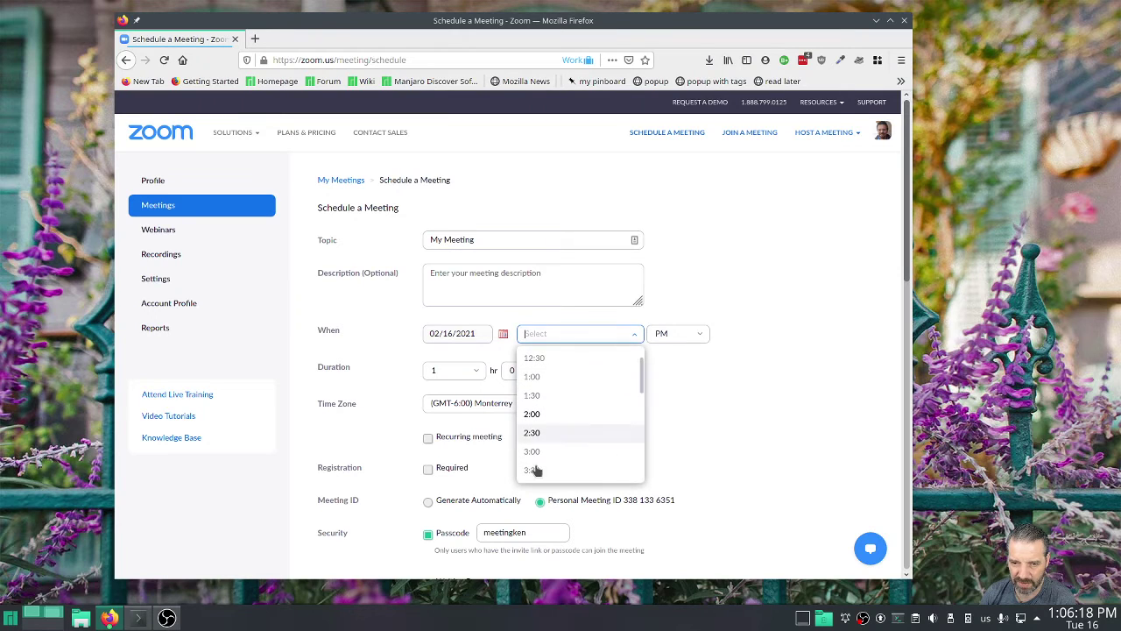
left_click(678, 404)
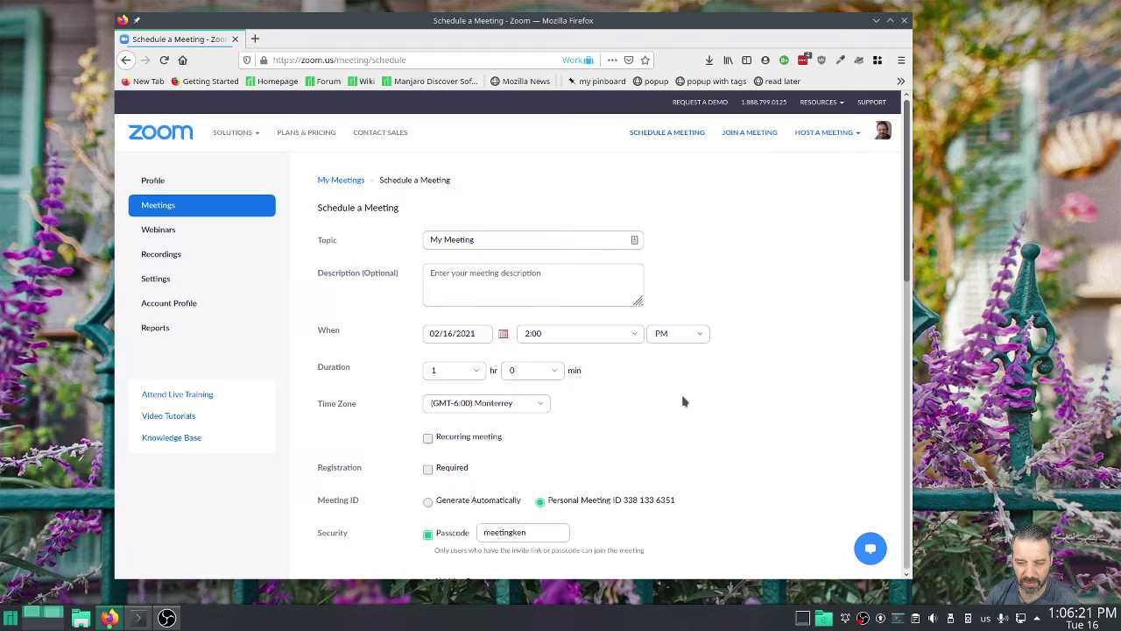
Set the hours of the meeting duration to 0 and look at the minute choices
scroll(626, 380, "down", 2)
scroll(701, 349, "down", 2)
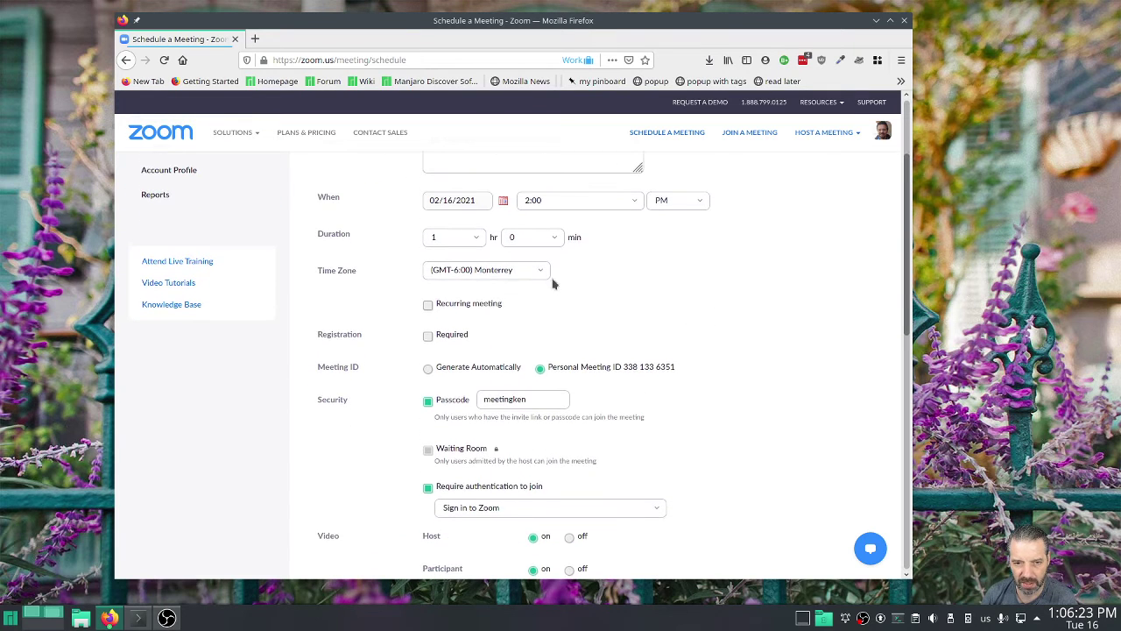
left_click(481, 242)
left_click(466, 260)
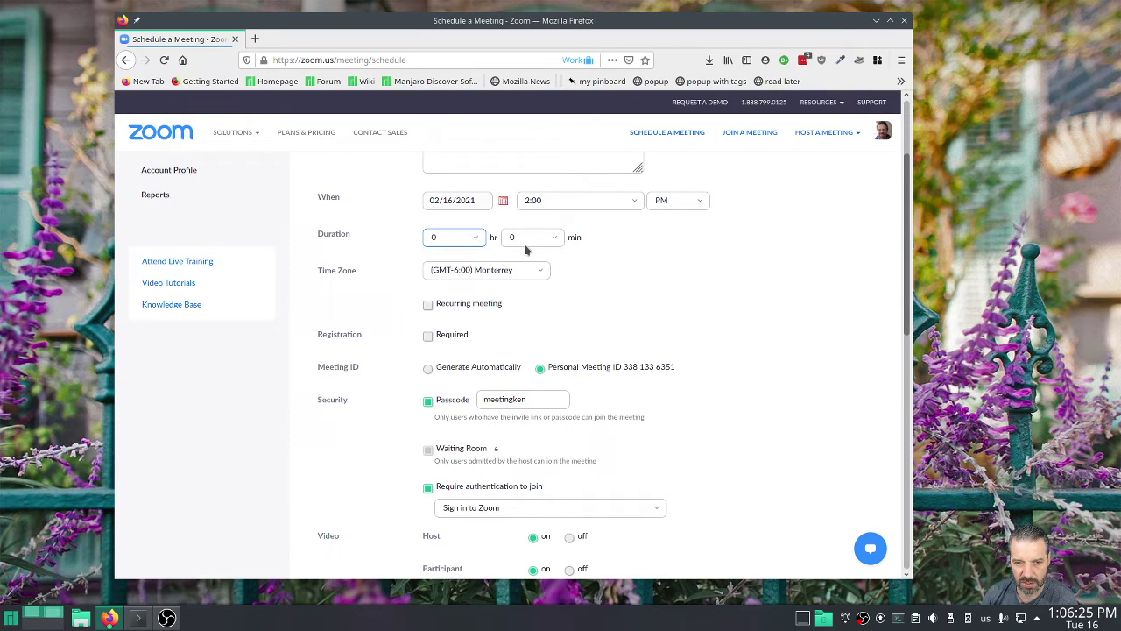
left_click(525, 240)
left_click(657, 286)
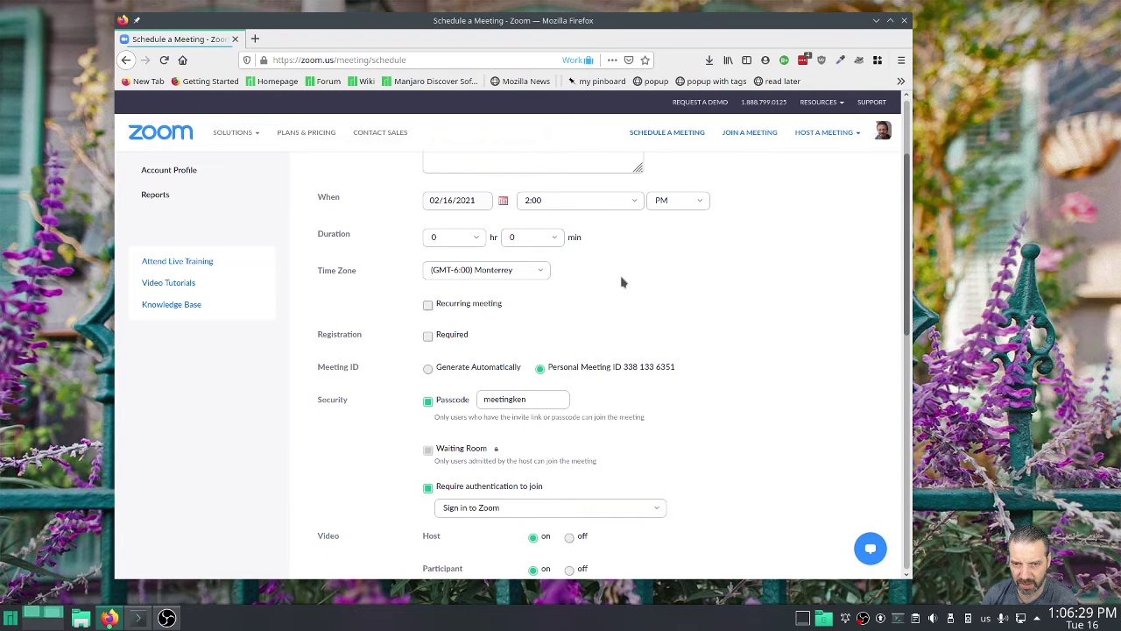
Make the meeting recurring with Weekly recurrence and add Friday to the days it occurs on
left_click(469, 305)
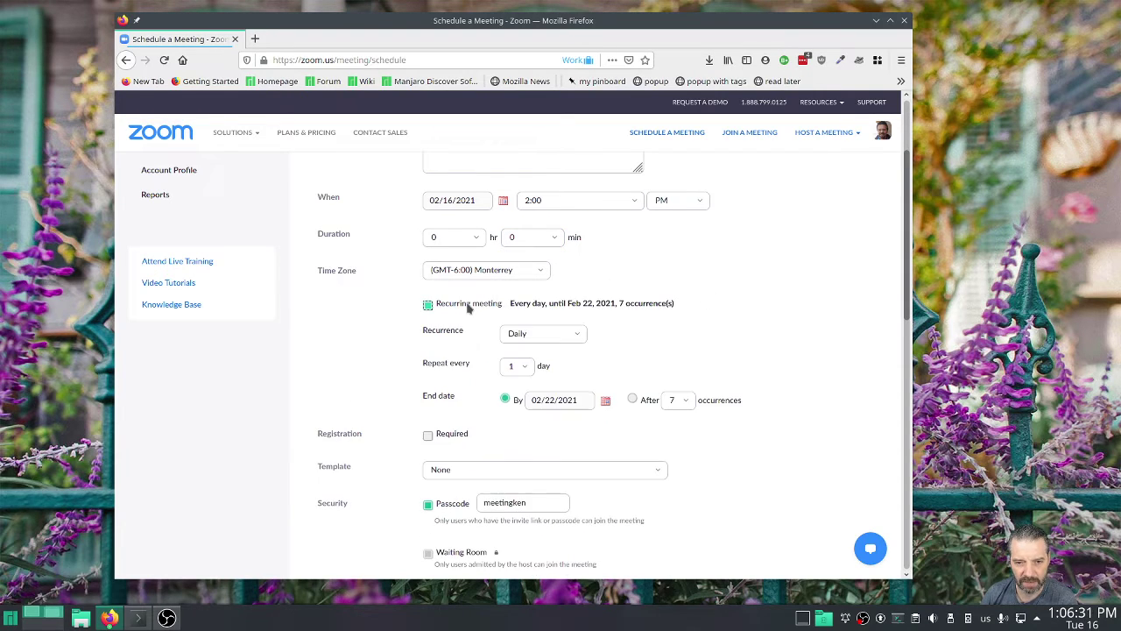
left_click(570, 334)
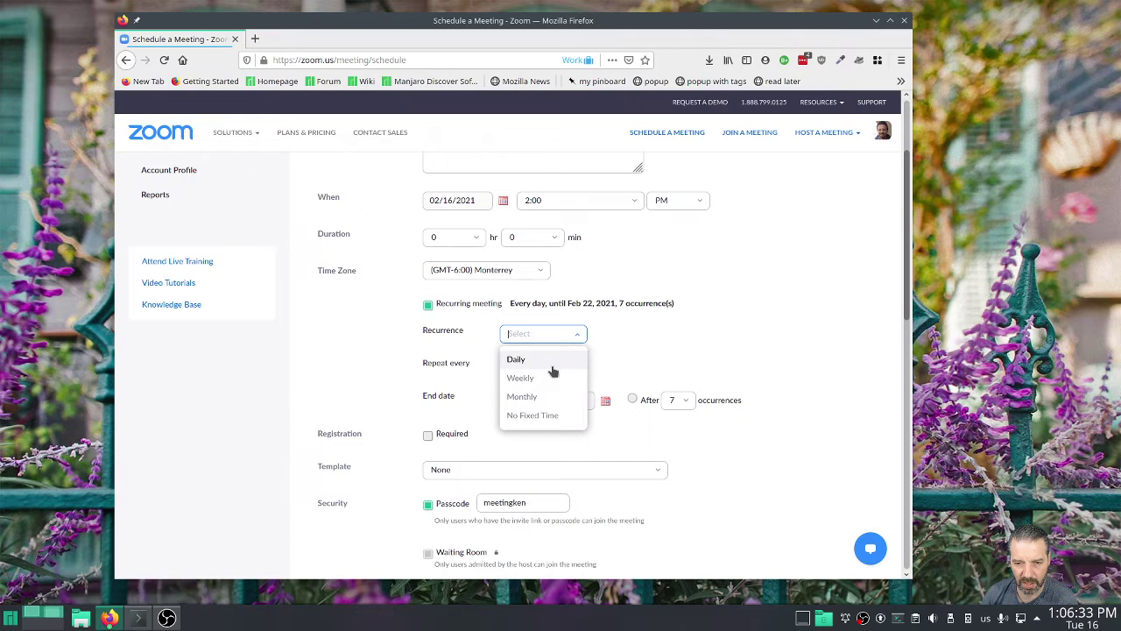
left_click(553, 378)
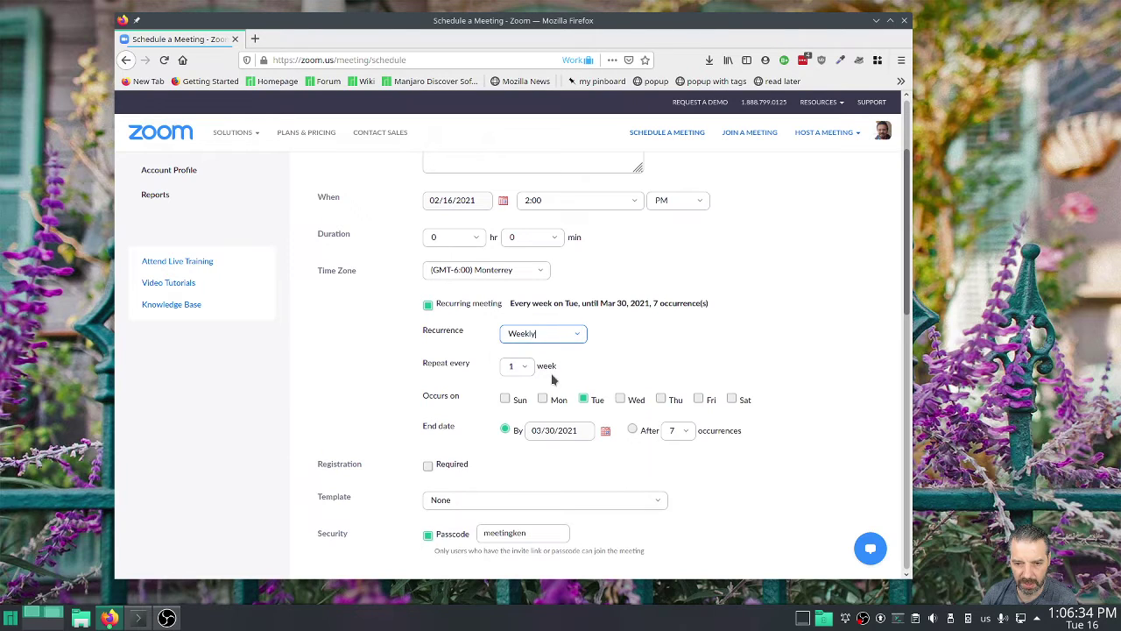
left_click(699, 400)
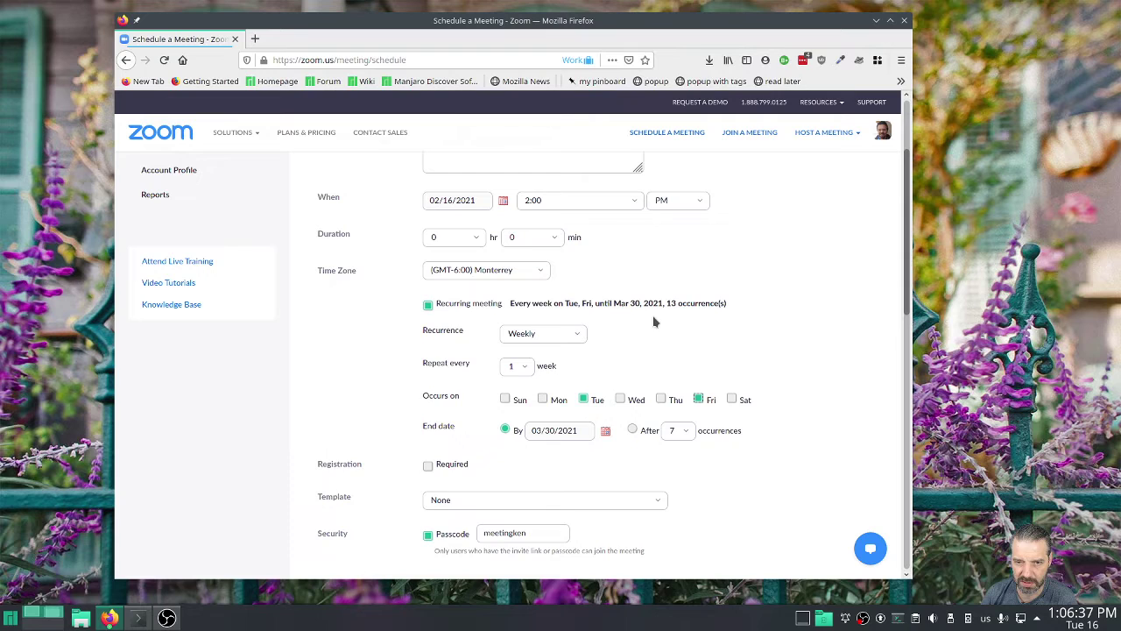
Examine the passcode, waiting room, video, audio and meeting options, including the note on muting participants upon entry
scroll(618, 302, "down", 4)
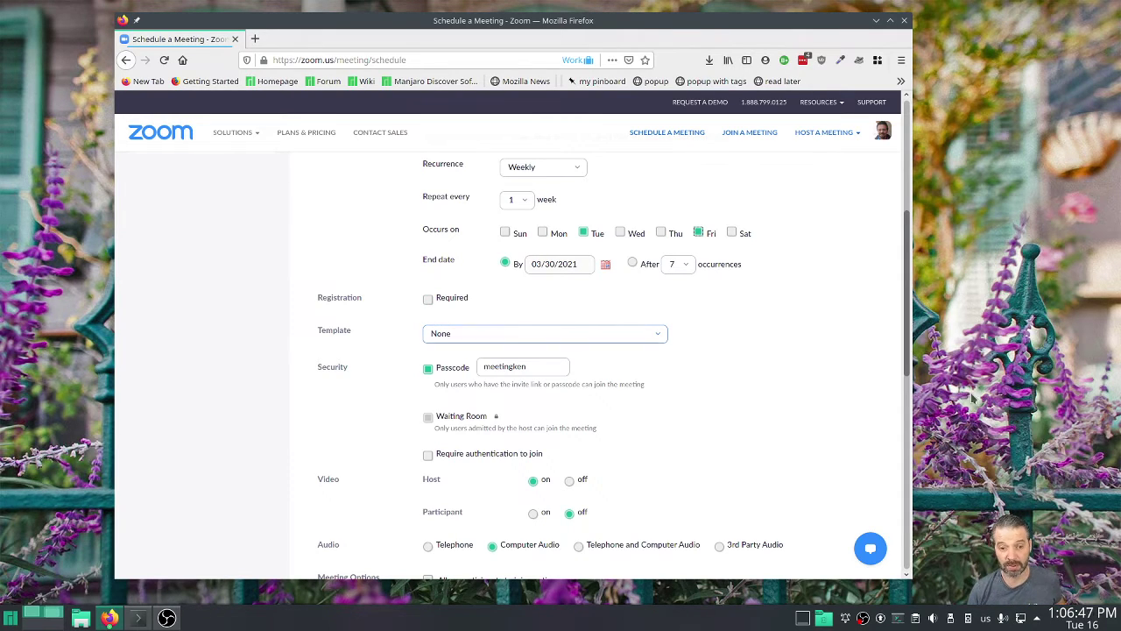
scroll(599, 318, "down", 3)
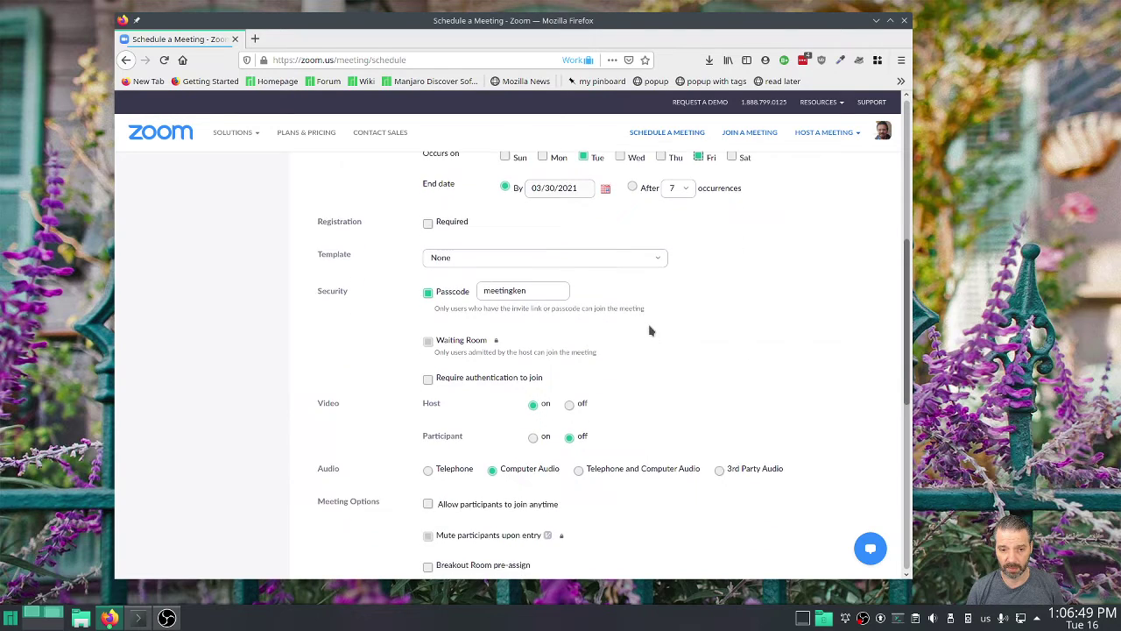
left_click(489, 233)
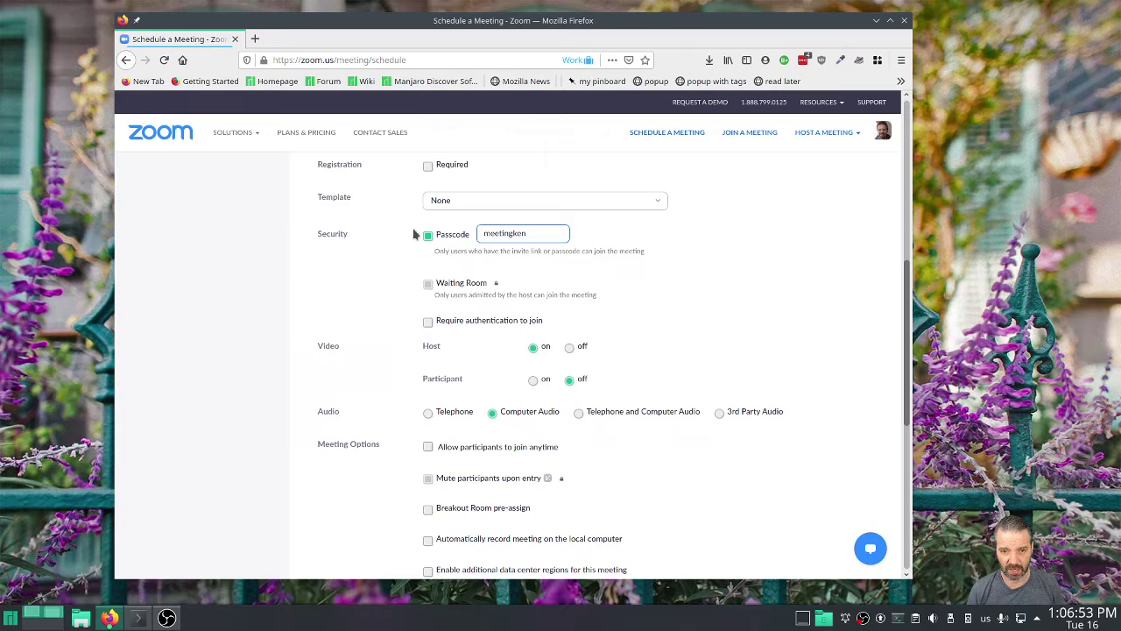
scroll(532, 251, "down", 2)
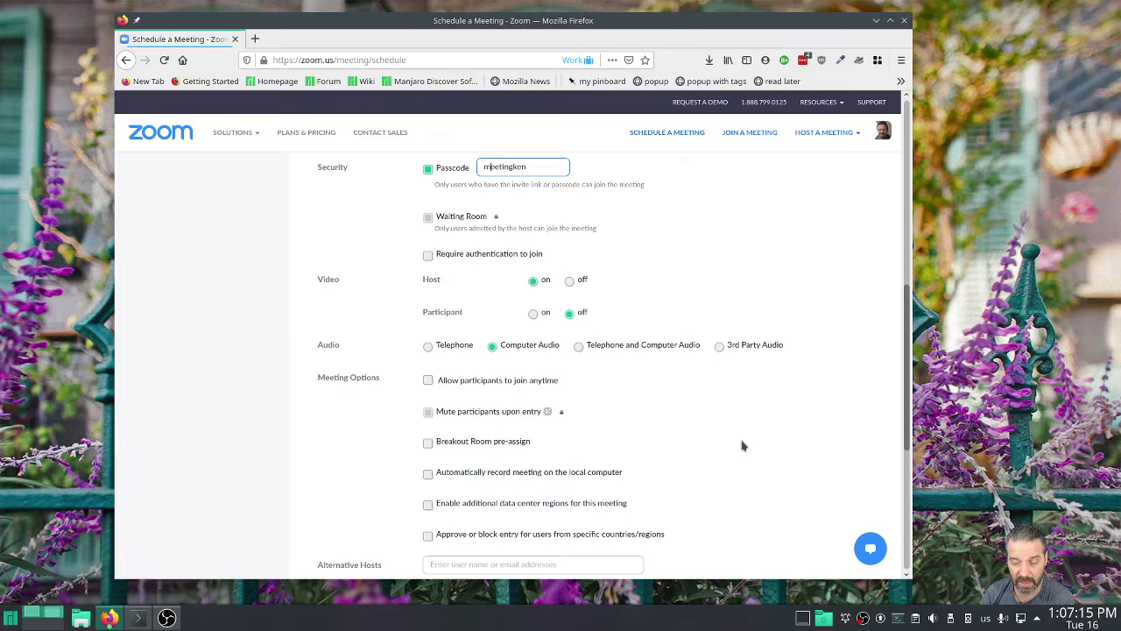
scroll(742, 446, "down", 1)
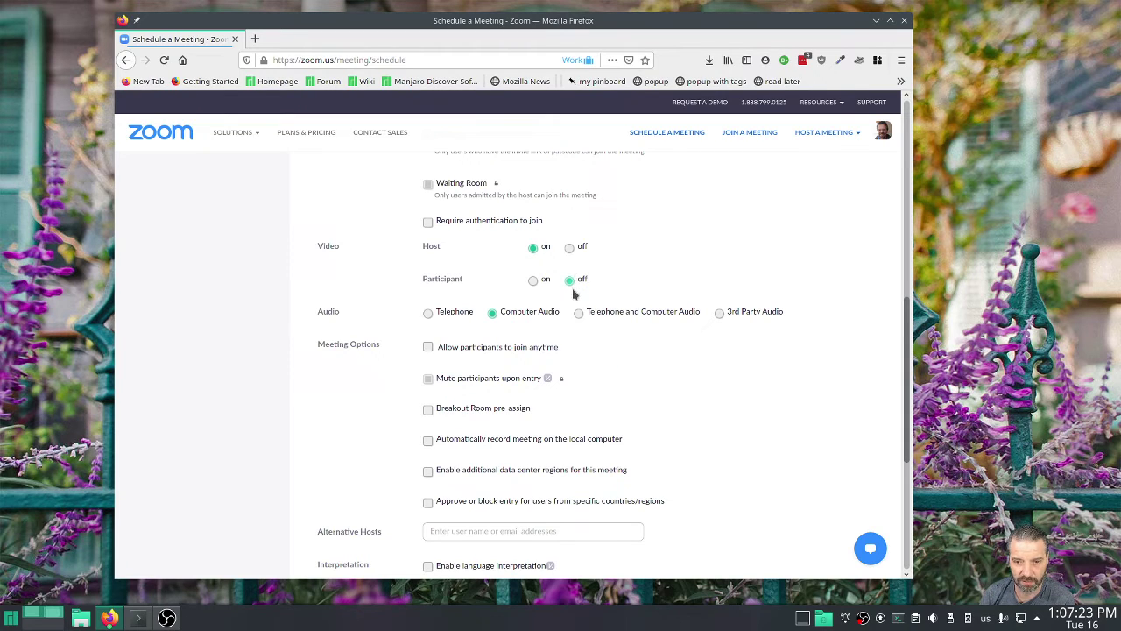
scroll(687, 399, "down", 1)
scroll(687, 400, "down", 2)
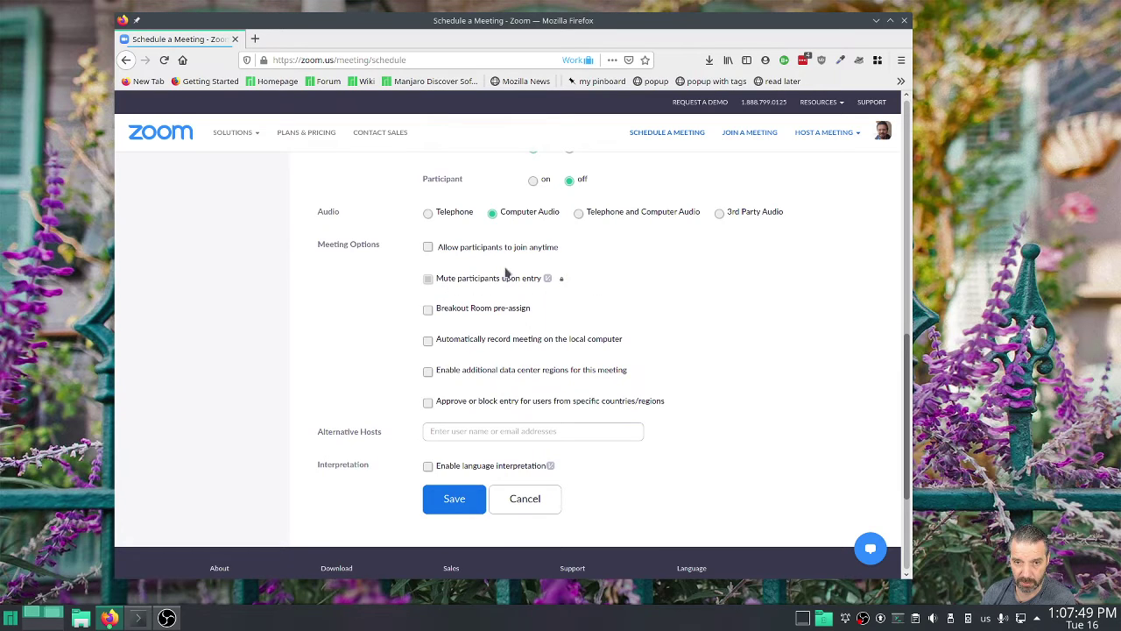
scroll(566, 293, "up", 1)
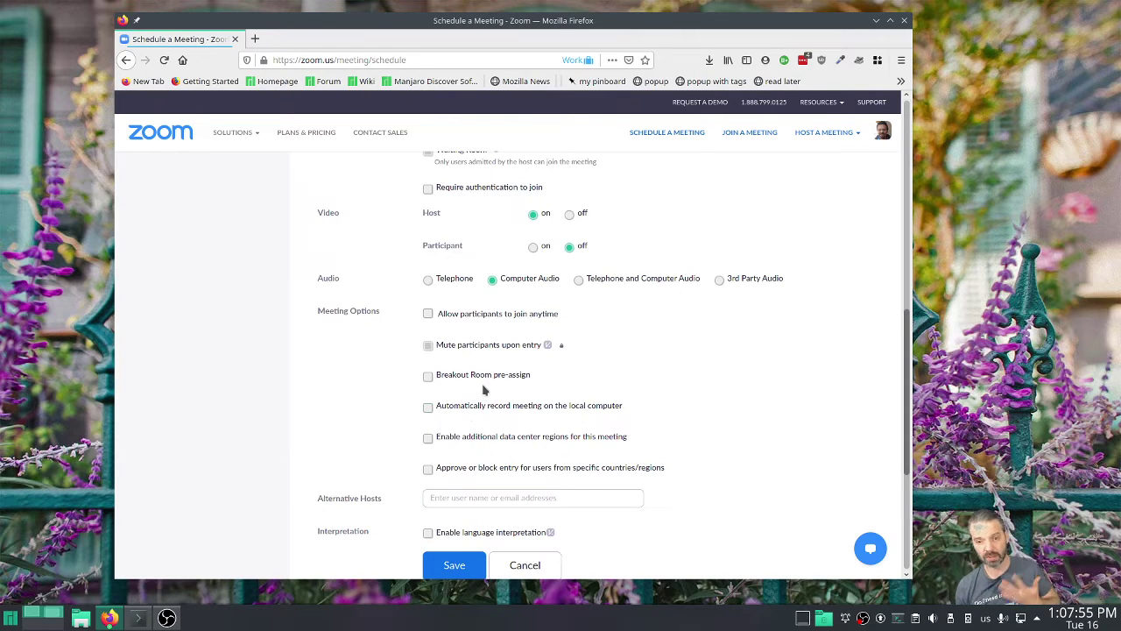
mouse_move(546, 347)
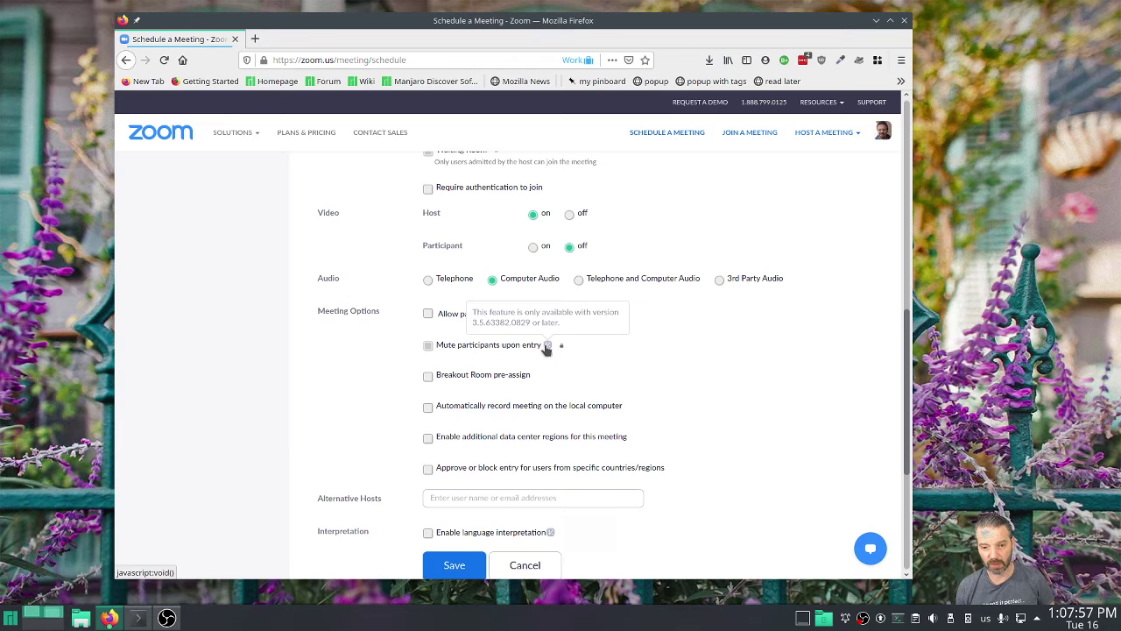
scroll(651, 383, "down", 2)
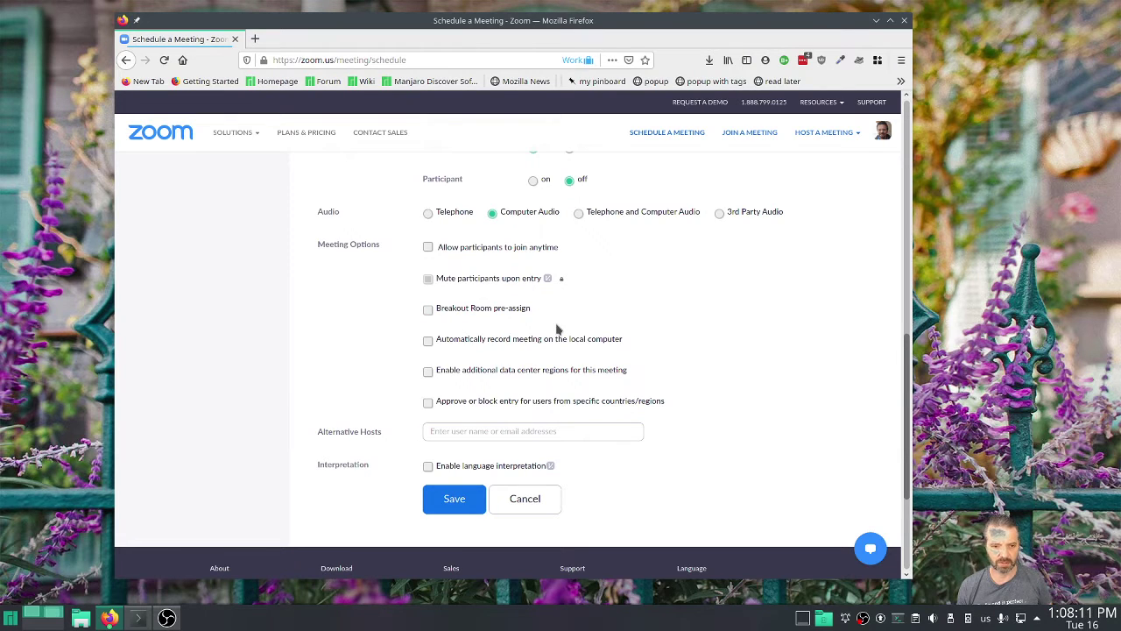
Activate the Alternative Hosts field to examine where additional hosts are entered
left_click(466, 428)
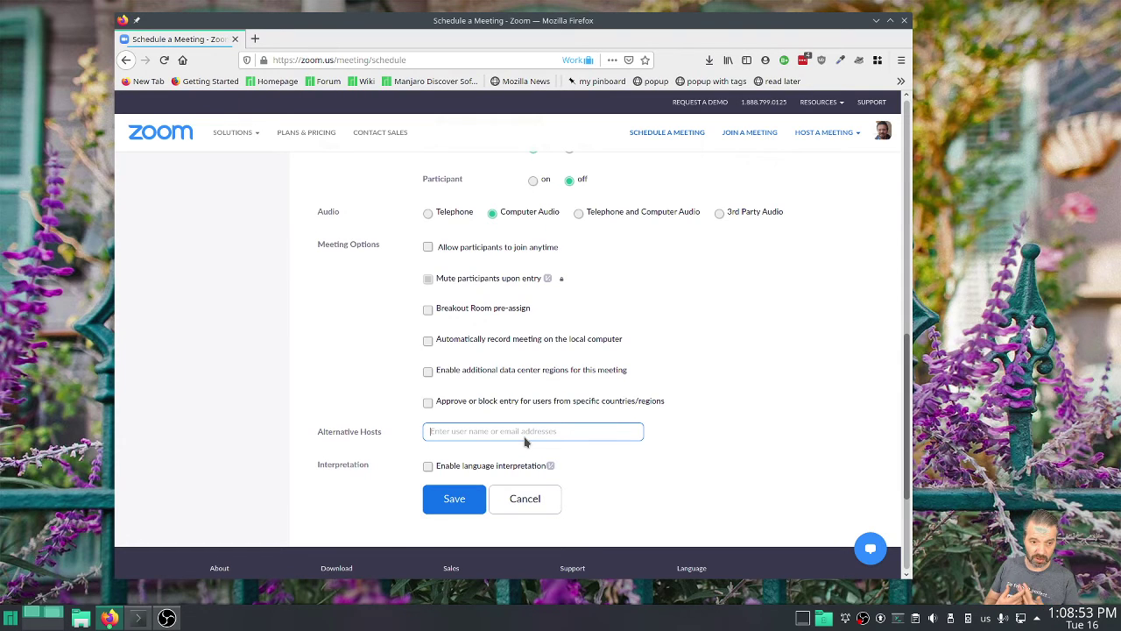
left_click(513, 431)
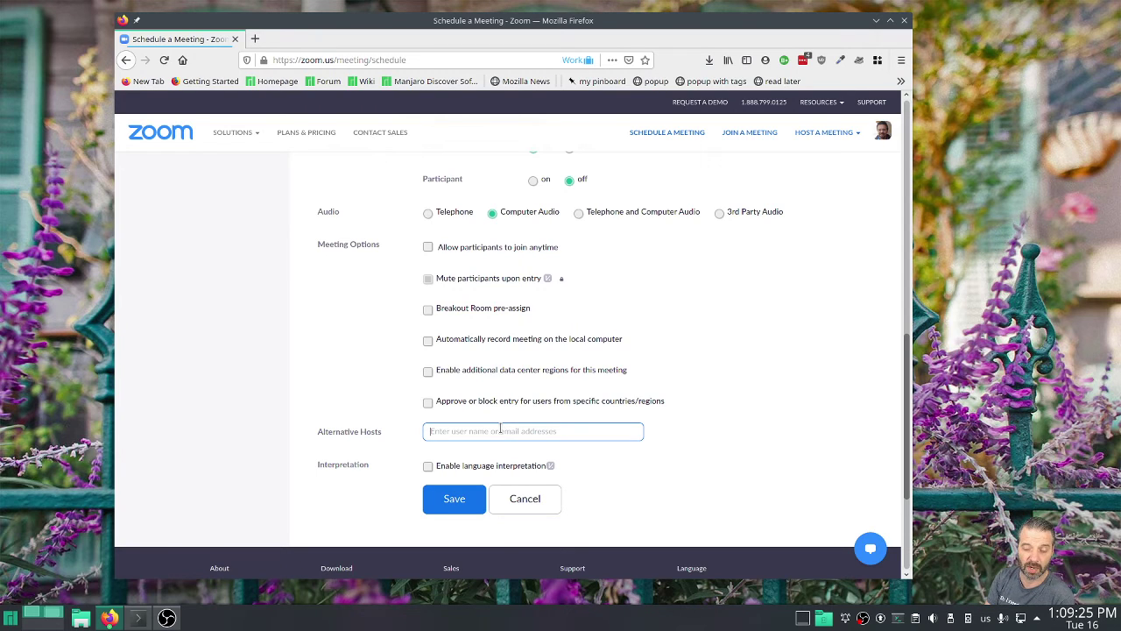
left_click(500, 432)
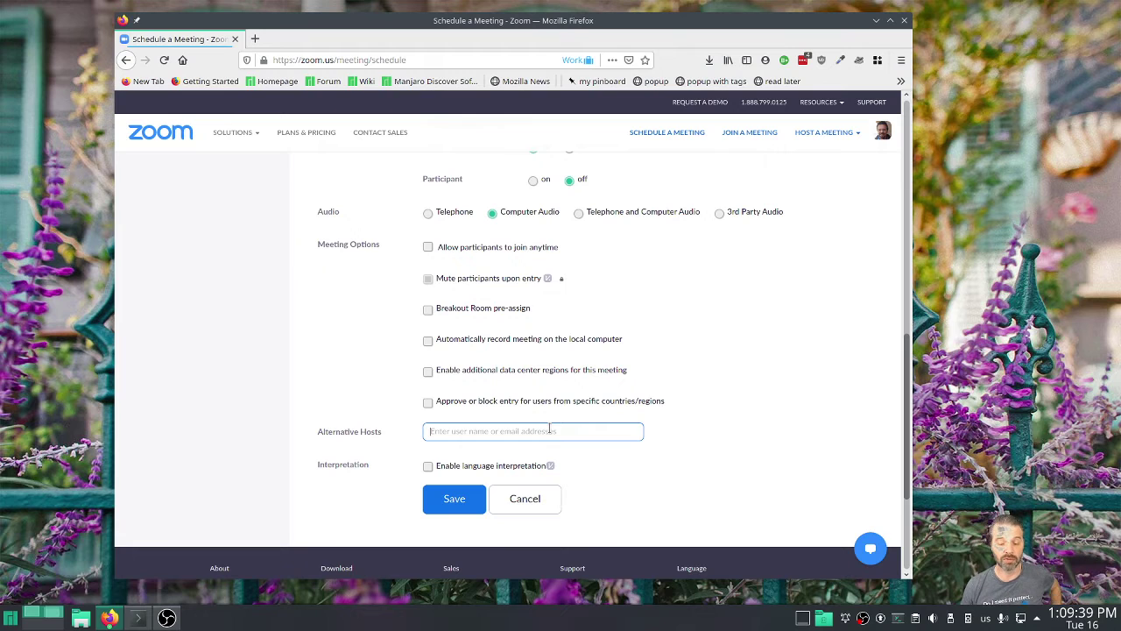
Review the whole meeting form, from the date and recurrence settings down to the save options and back
scroll(758, 385, "up", 3)
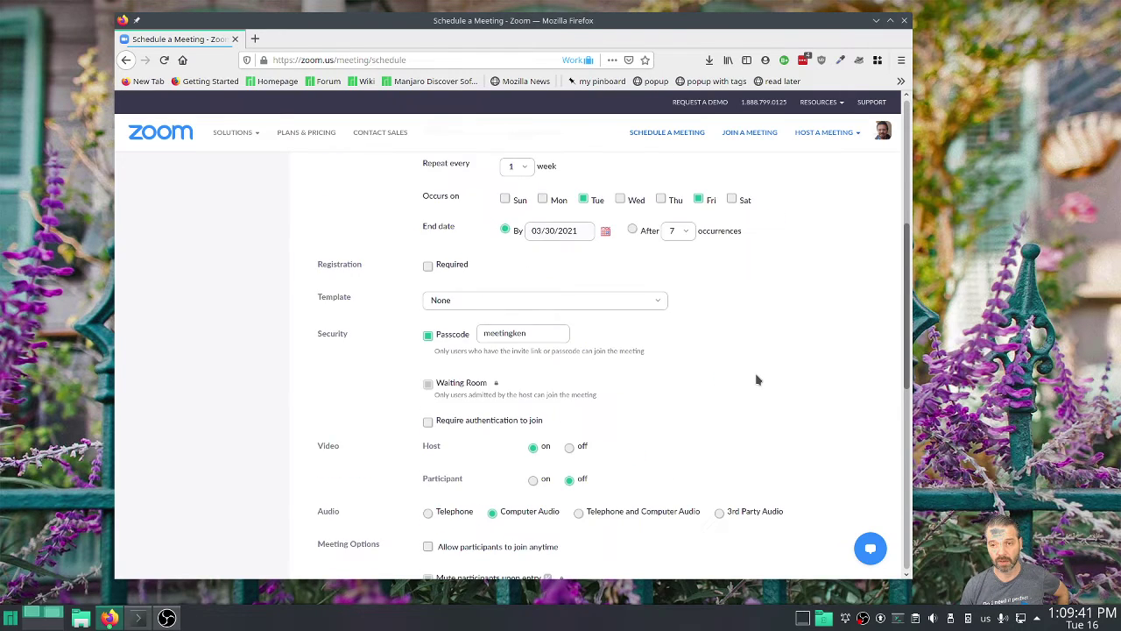
scroll(758, 379, "up", 3)
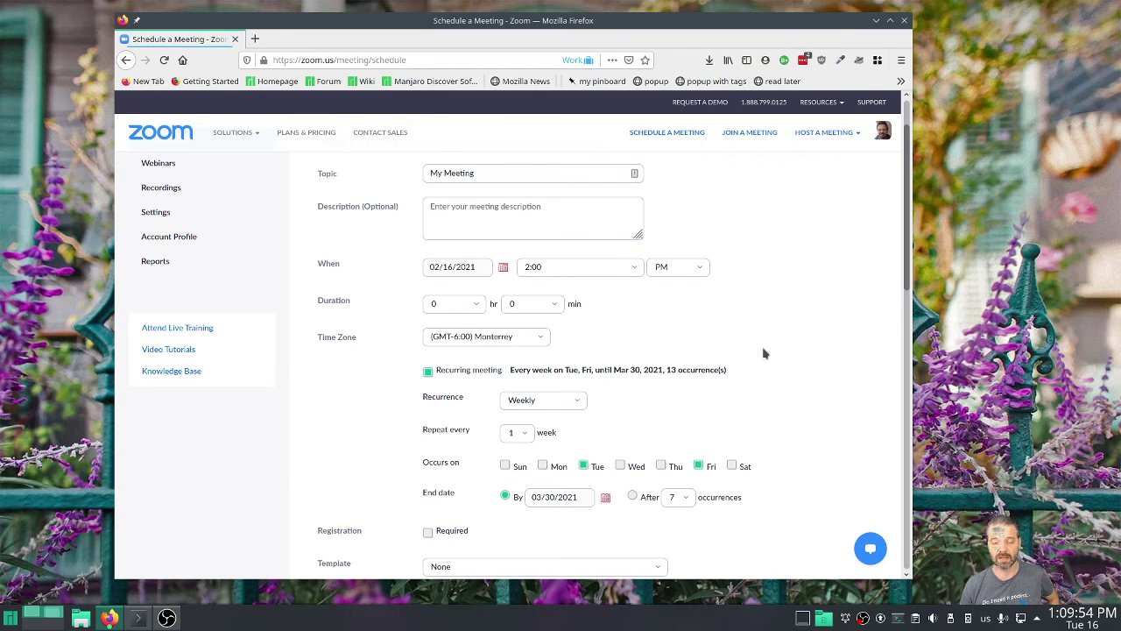
scroll(830, 458, "down", 1)
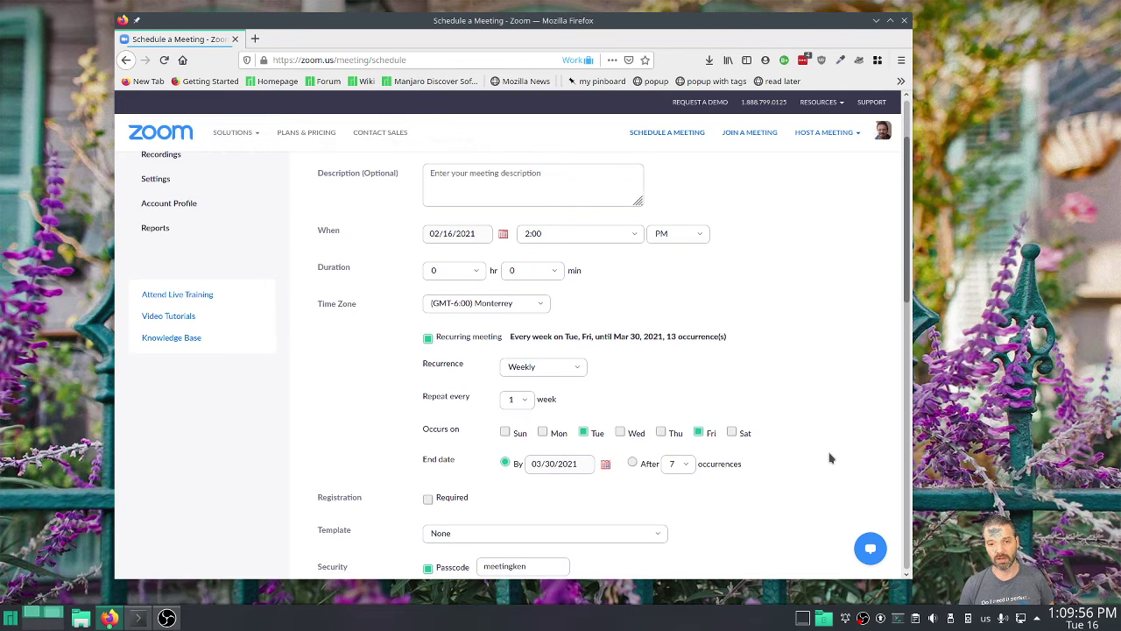
scroll(830, 458, "down", 14)
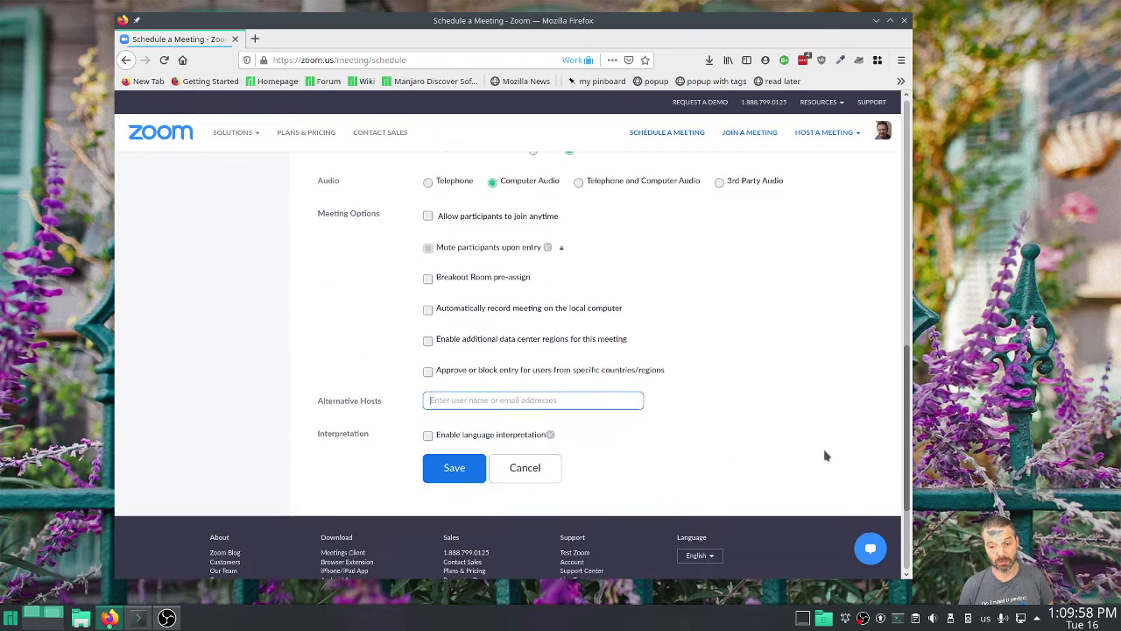
scroll(826, 456, "down", 3)
scroll(827, 453, "up", 6)
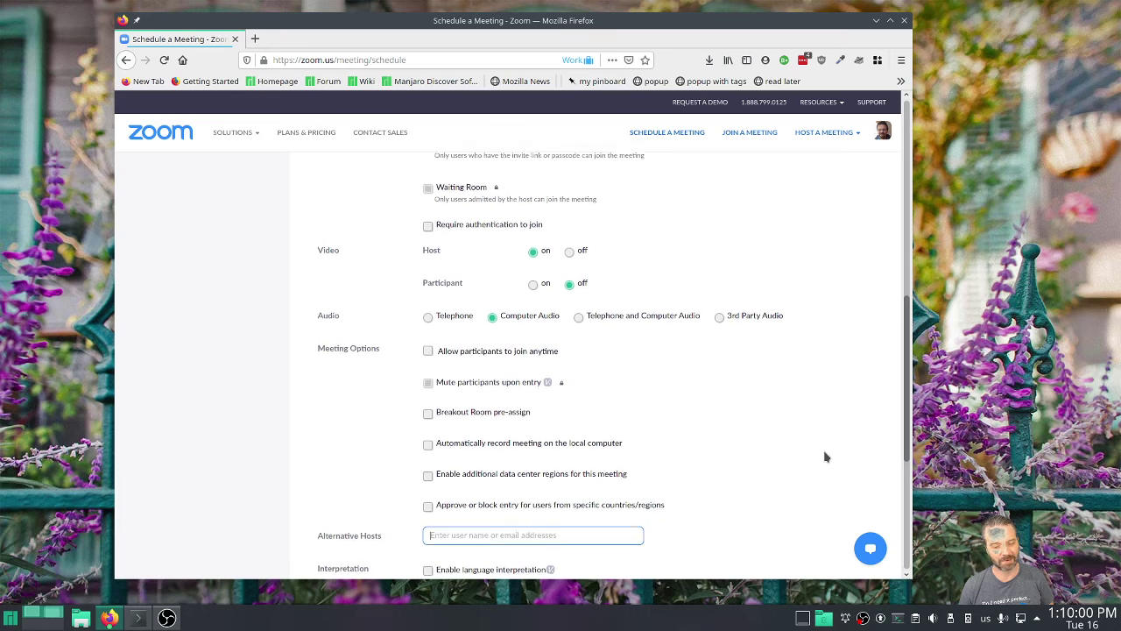
scroll(825, 457, "up", 5)
scroll(825, 456, "up", 7)
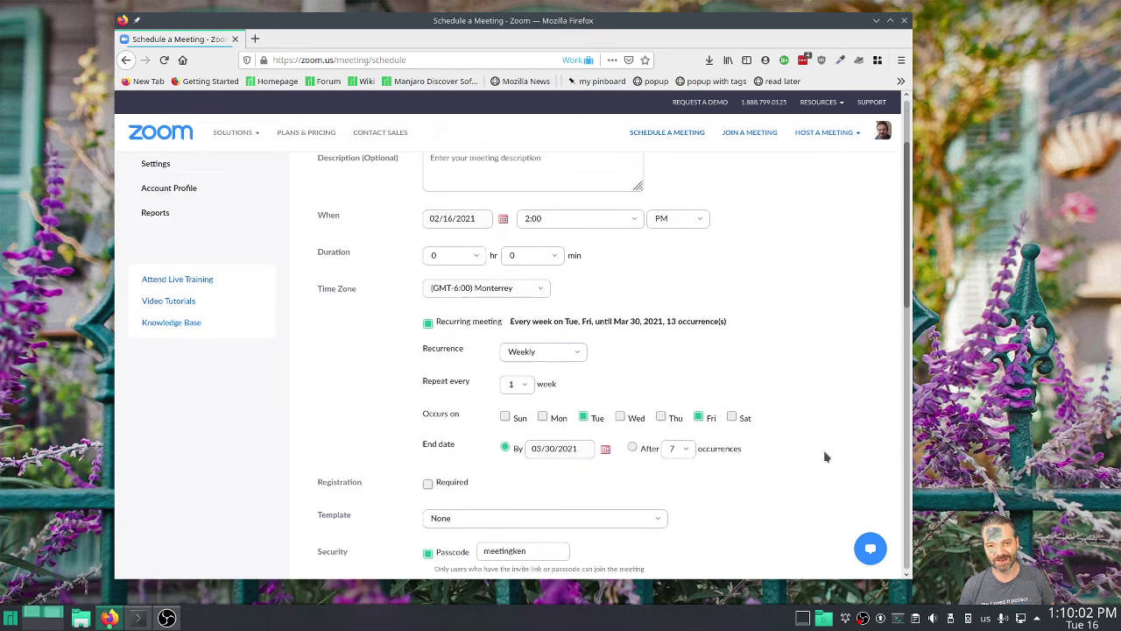